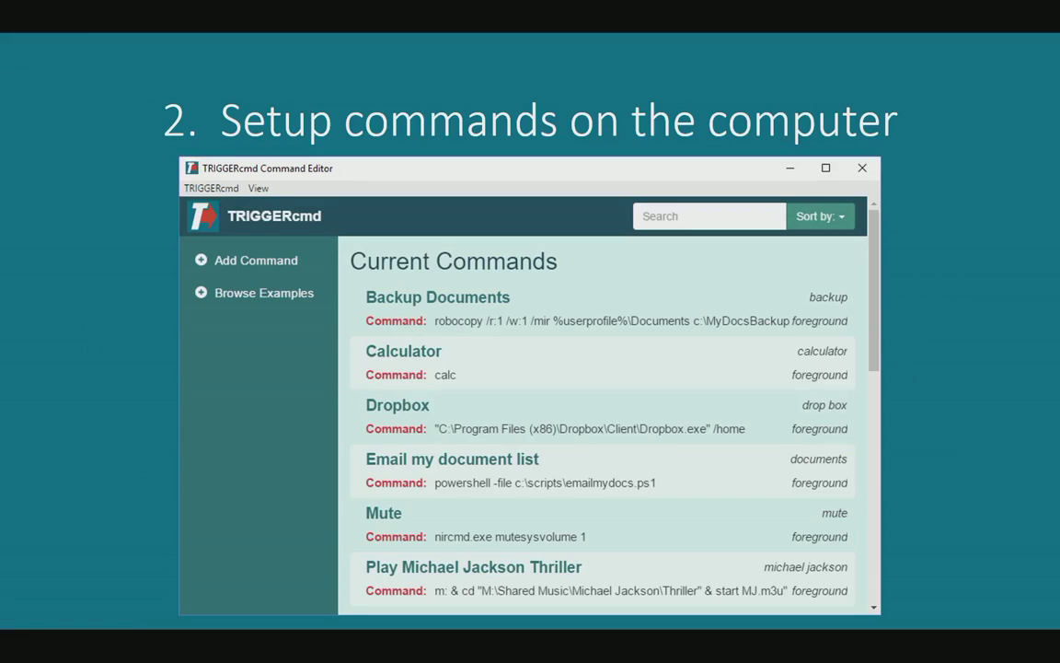
Step: Step through the 'Trigger your commands' and Alexa voice-control slides
{"action": "key", "text": "Right"}
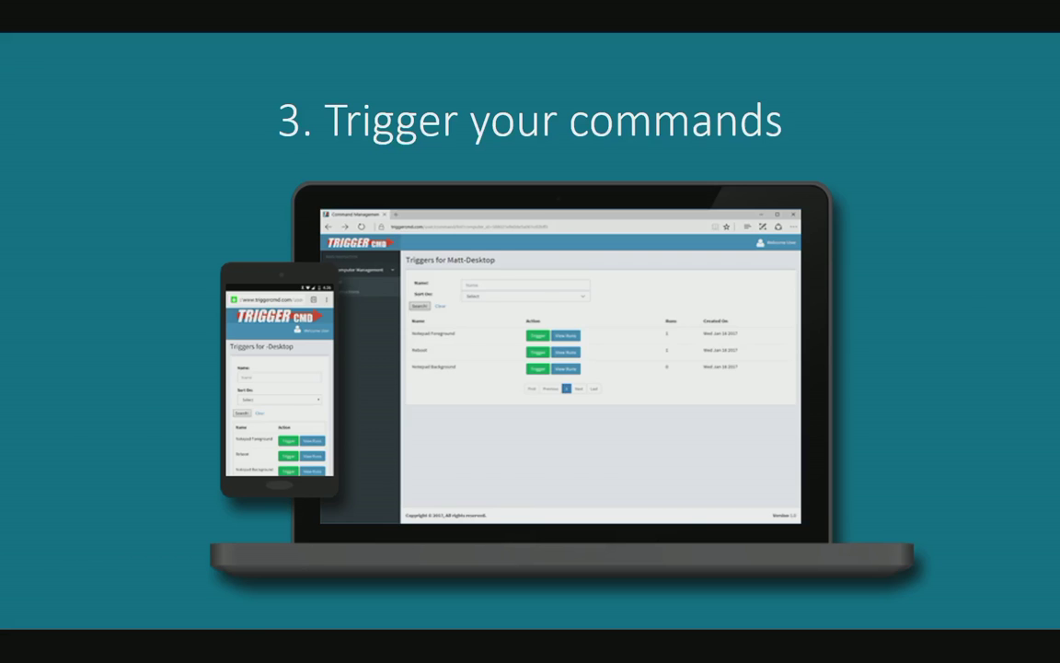
{"action": "key", "text": "Right"}
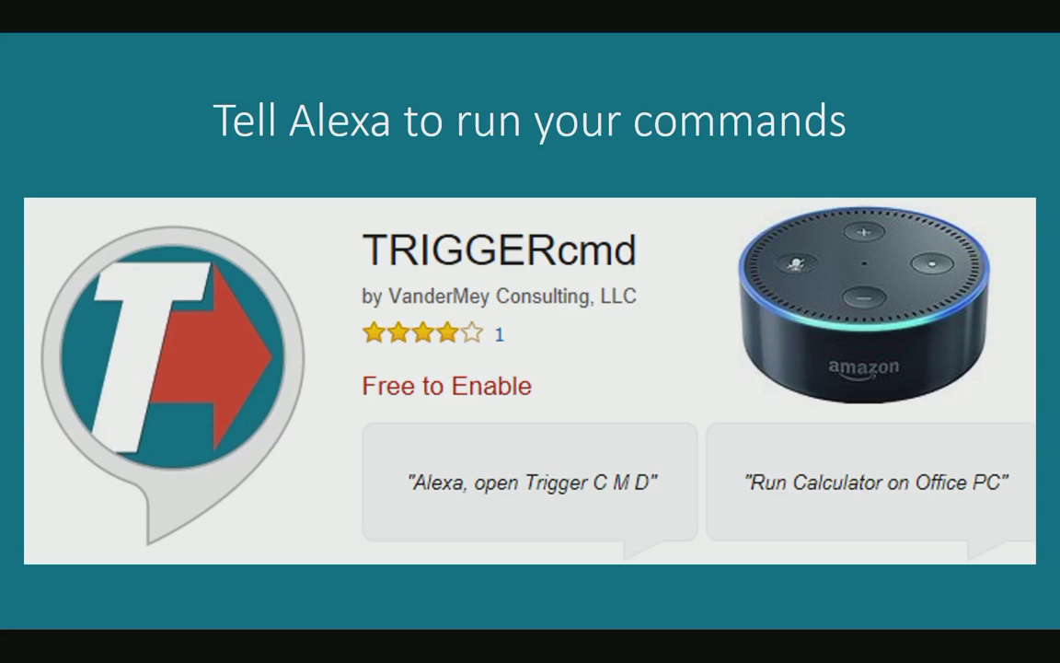
{"action": "key", "text": "Left"}
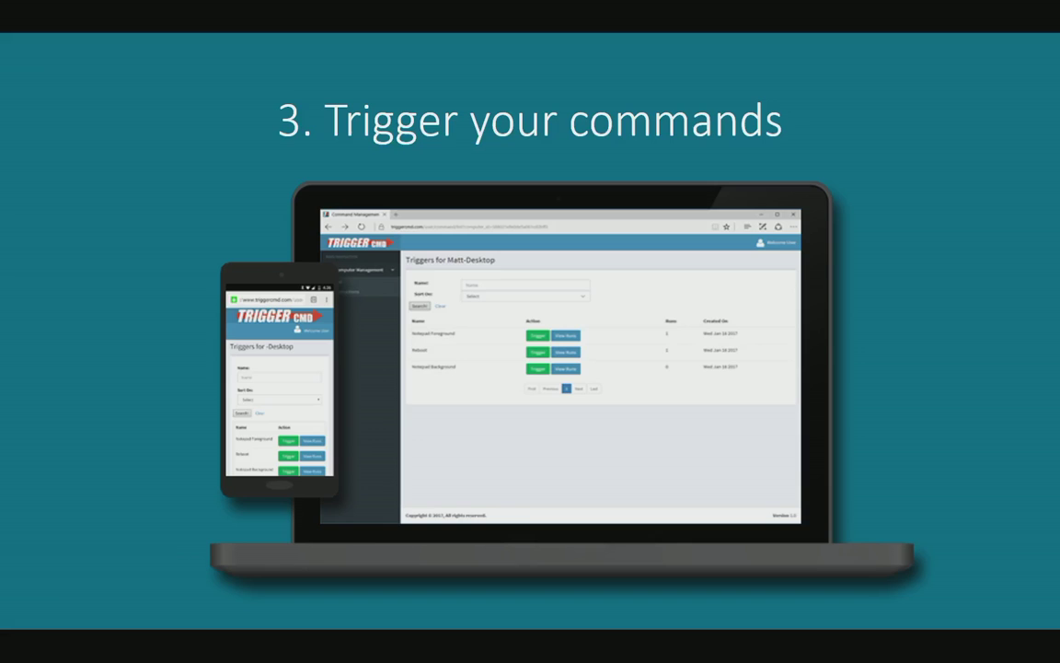
{"action": "key", "text": "Right"}
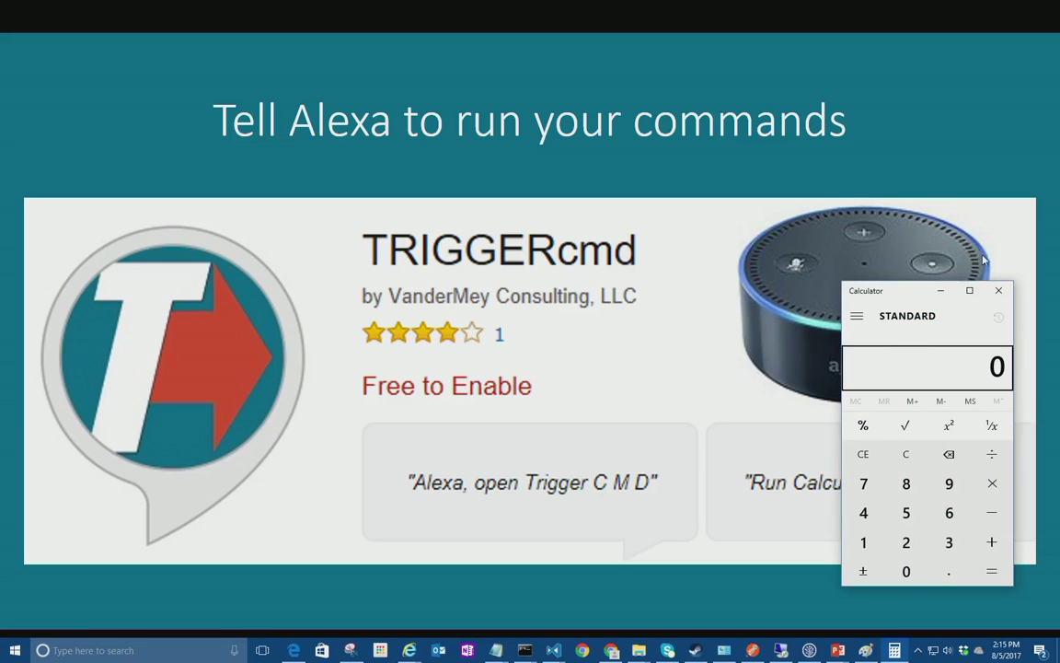
Step: Close the voice-launched Calculators, advance to the Google Assistant slide, and end the slideshow
{"action": "left_click", "coordinate": [999, 290]}
{"action": "left_click", "coordinate": [1006, 300]}
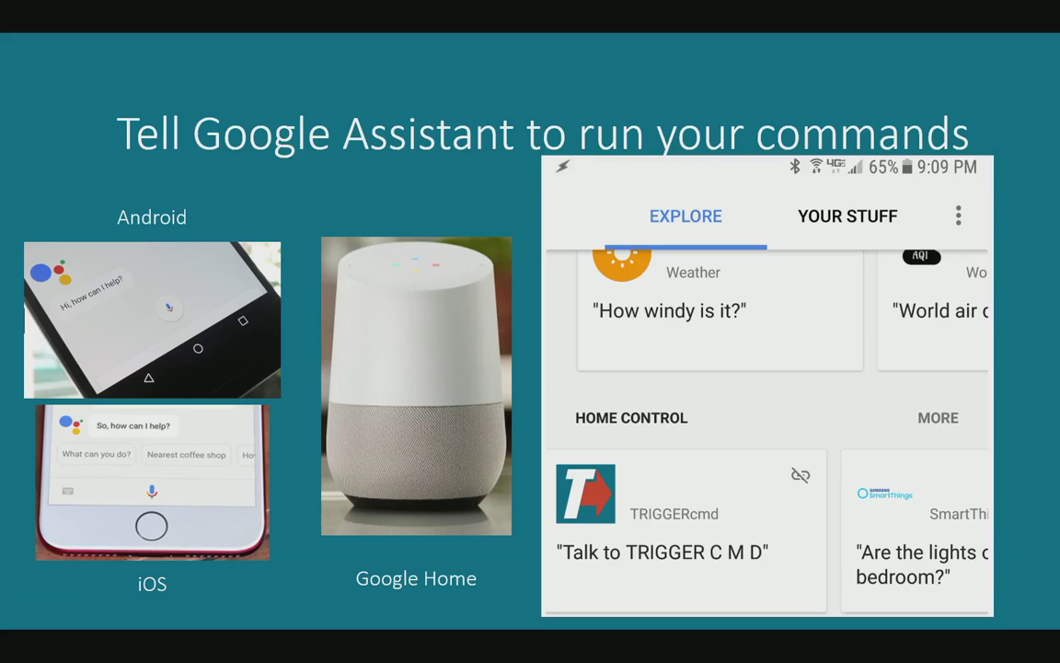
{"action": "left_click", "coordinate": [893, 650]}
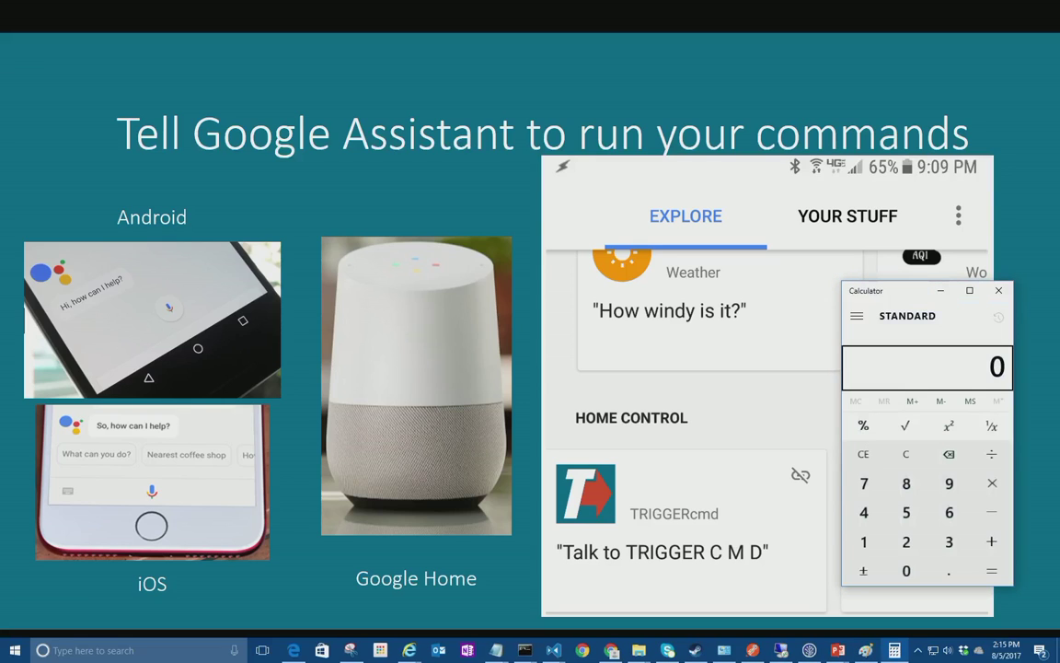
{"action": "left_click", "coordinate": [998, 290]}
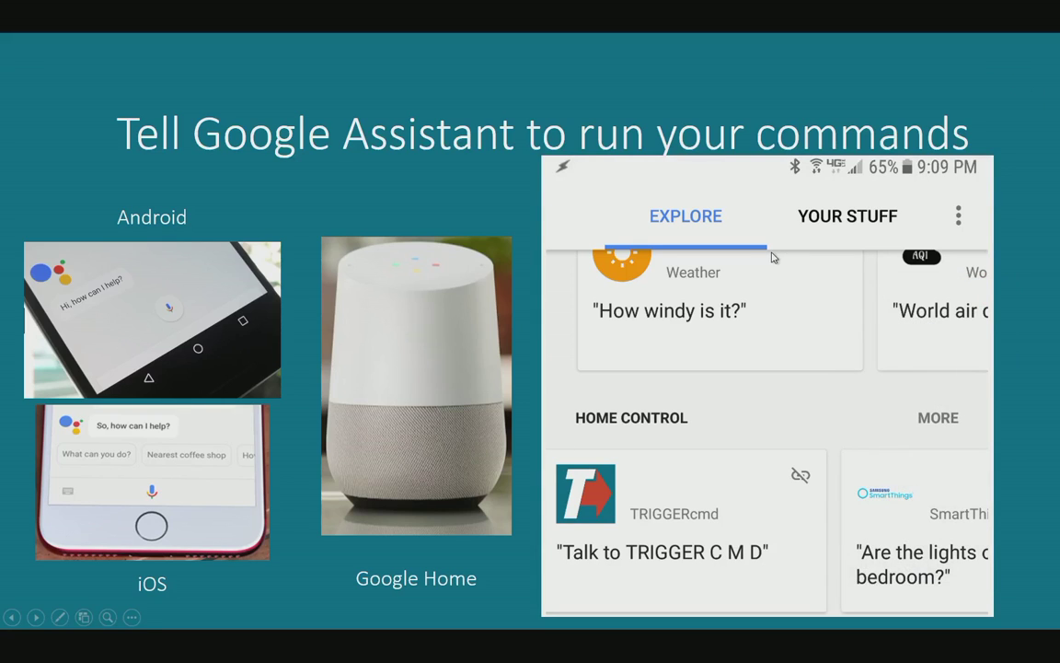
{"action": "key", "text": "Escape"}
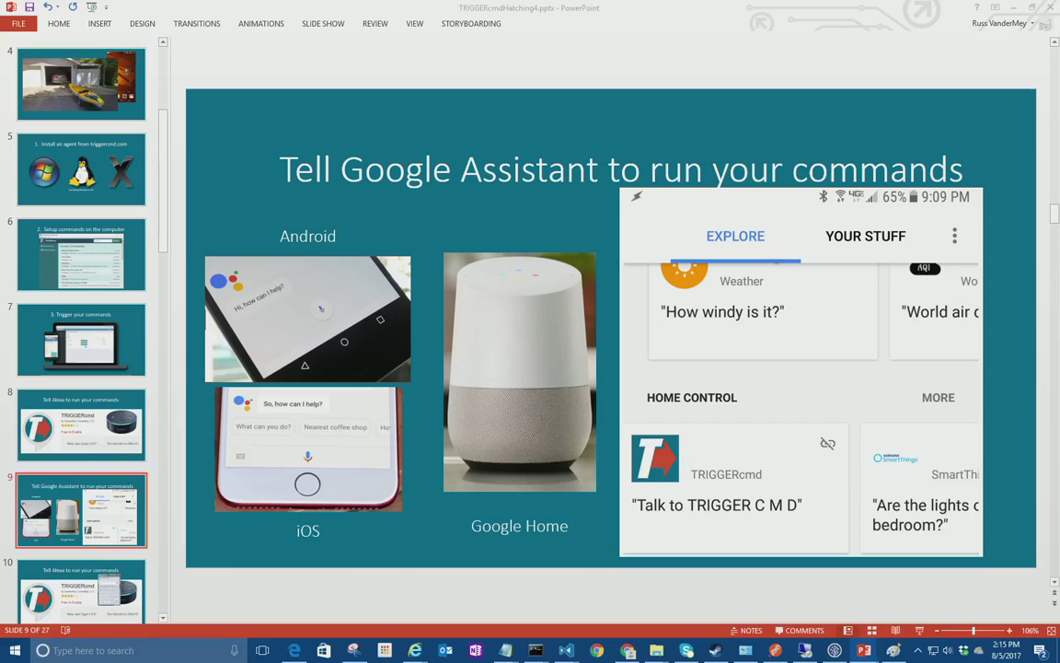
Step: Open the Command Editor from the TRIGGERcmd tray icon, pointing out the Rebooting and Notepad commands
{"action": "left_click", "coordinate": [917, 649]}
{"action": "right_click", "coordinate": [930, 625]}
{"action": "left_click", "coordinate": [983, 606]}
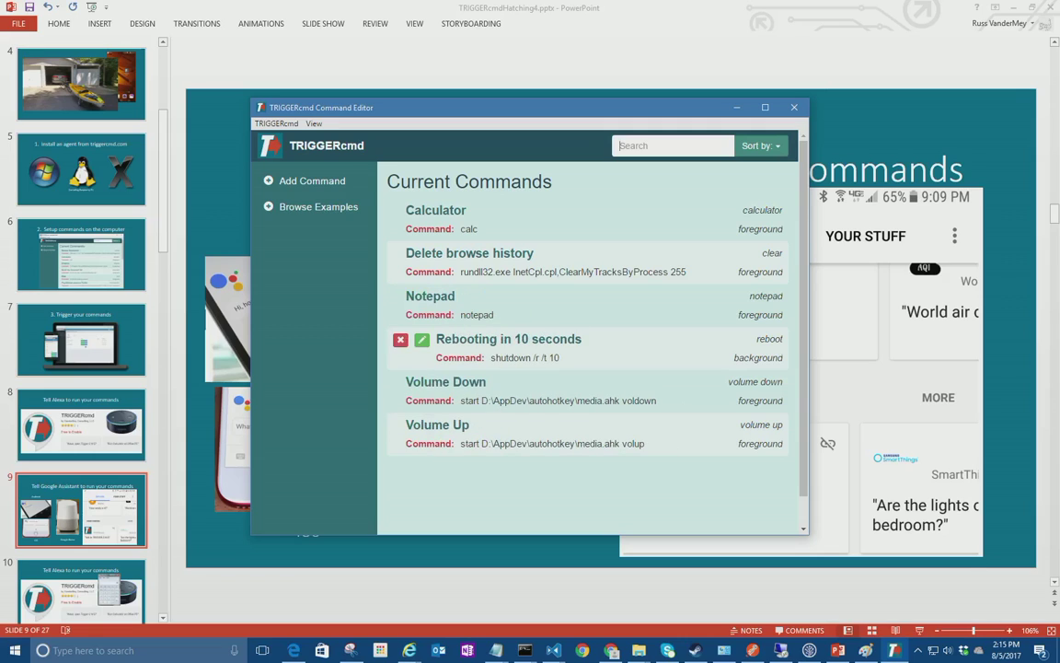
{"action": "left_click_drag", "start_coordinate": [552, 339], "coordinate": [429, 338]}
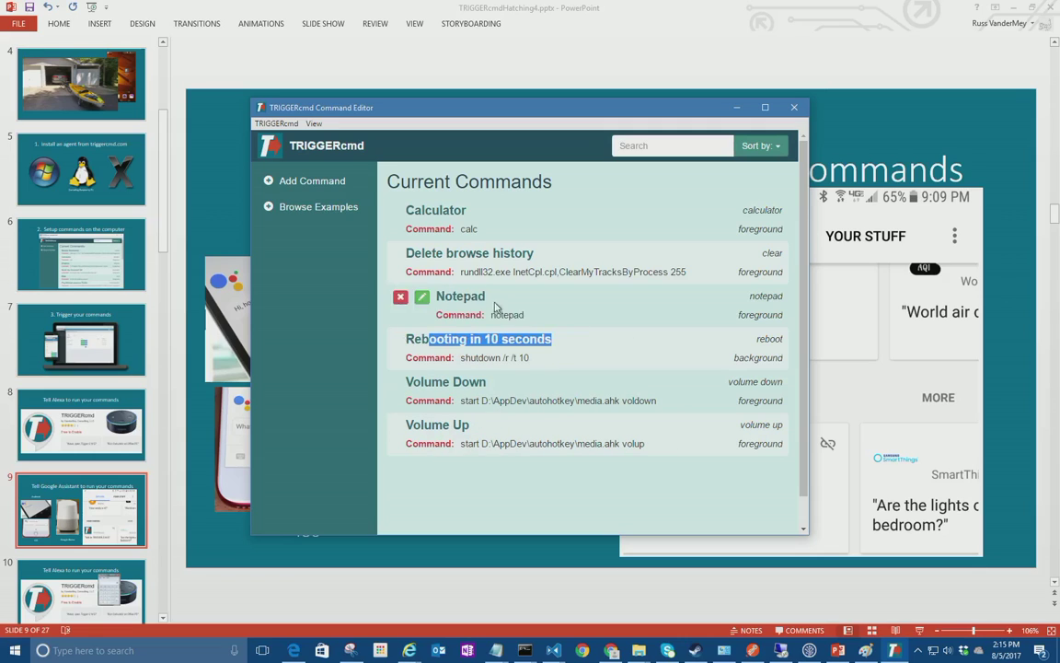
{"action": "left_click_drag", "start_coordinate": [485, 296], "coordinate": [450, 296]}
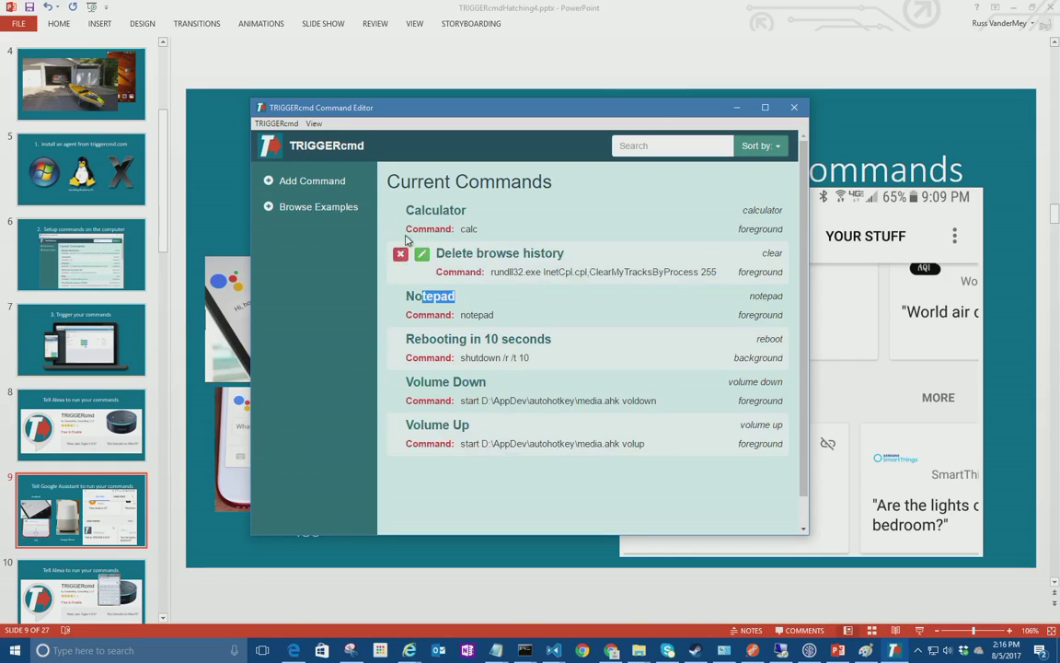
Step: Add the 'Launch a website' example from the Browse Examples list
{"action": "left_click", "coordinate": [306, 208]}
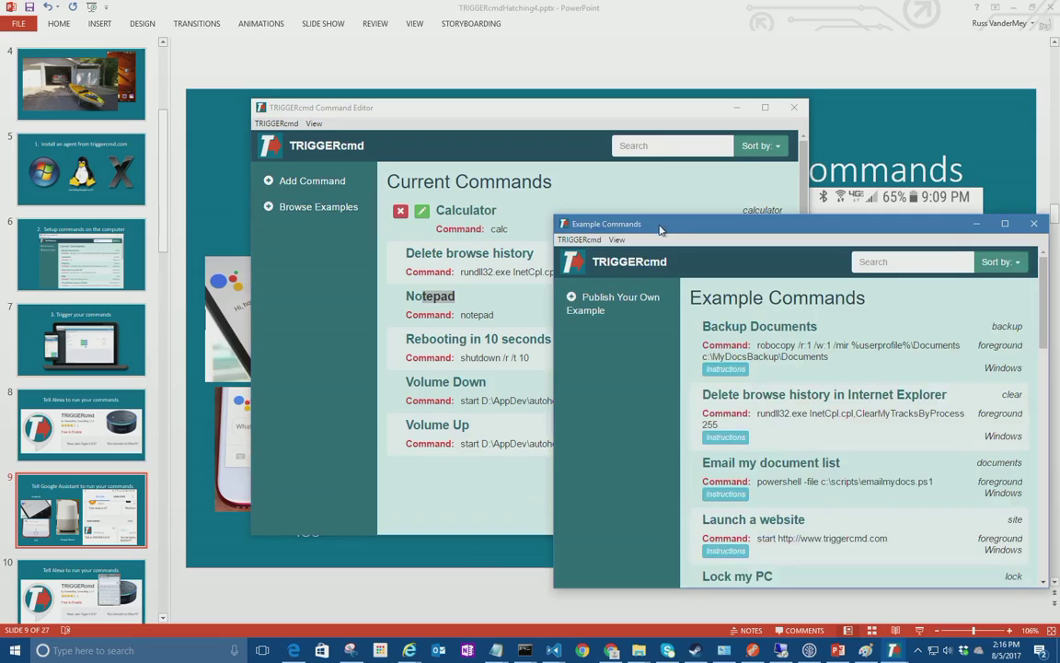
{"action": "left_click_drag", "start_coordinate": [652, 223], "coordinate": [645, 221]}
{"action": "mouse_move", "coordinate": [704, 523]}
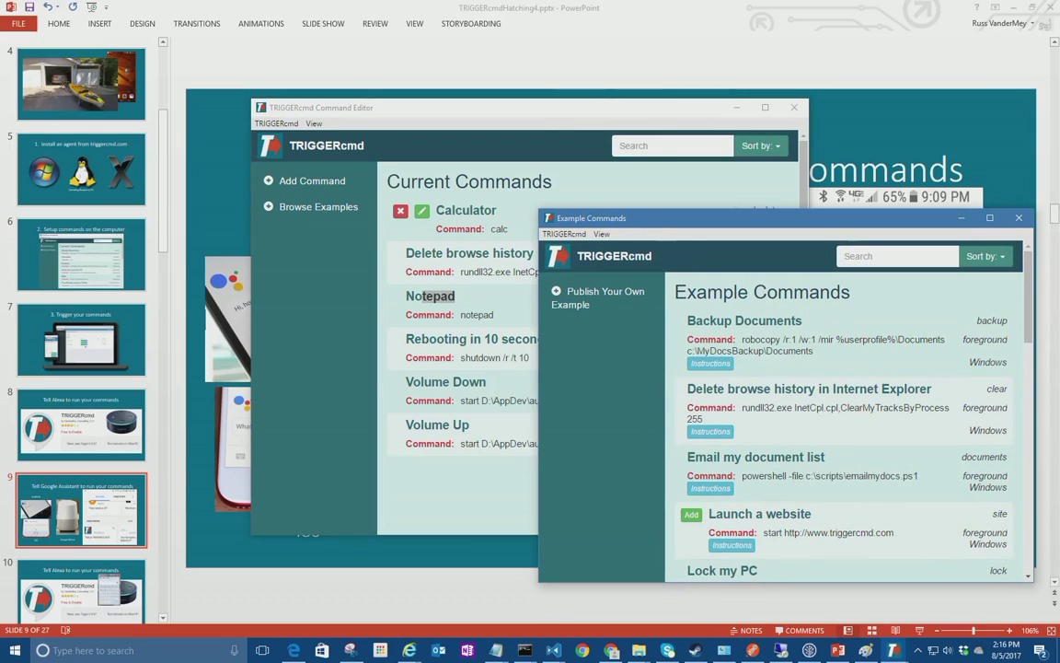
{"action": "left_click", "coordinate": [697, 516]}
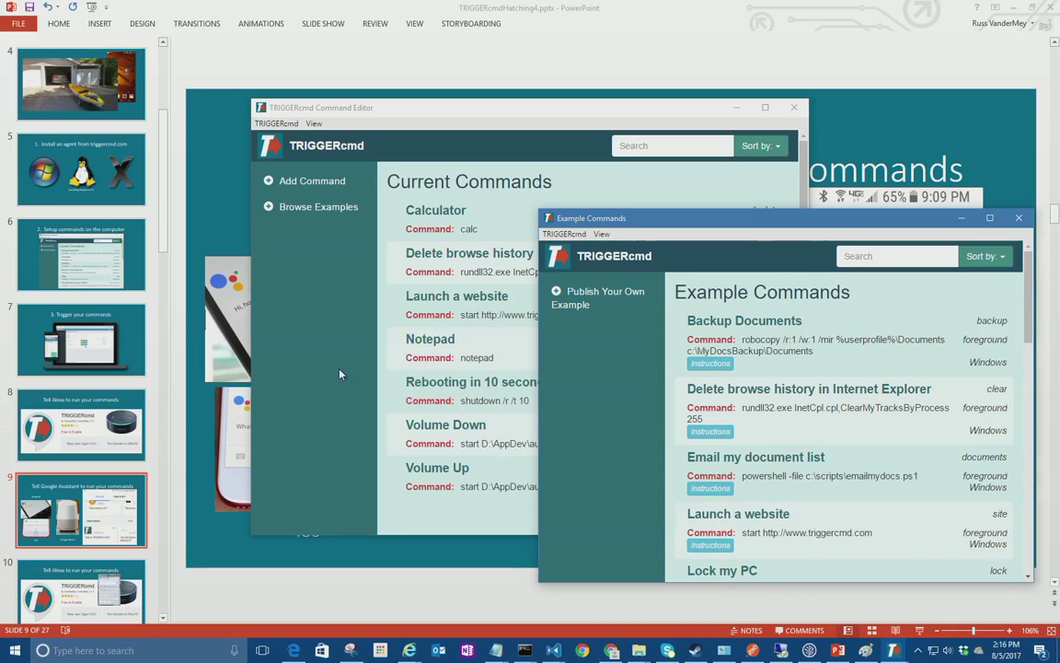
Step: Open the Launch a website command's edit dialog and cancel without changes
{"action": "left_click", "coordinate": [305, 331]}
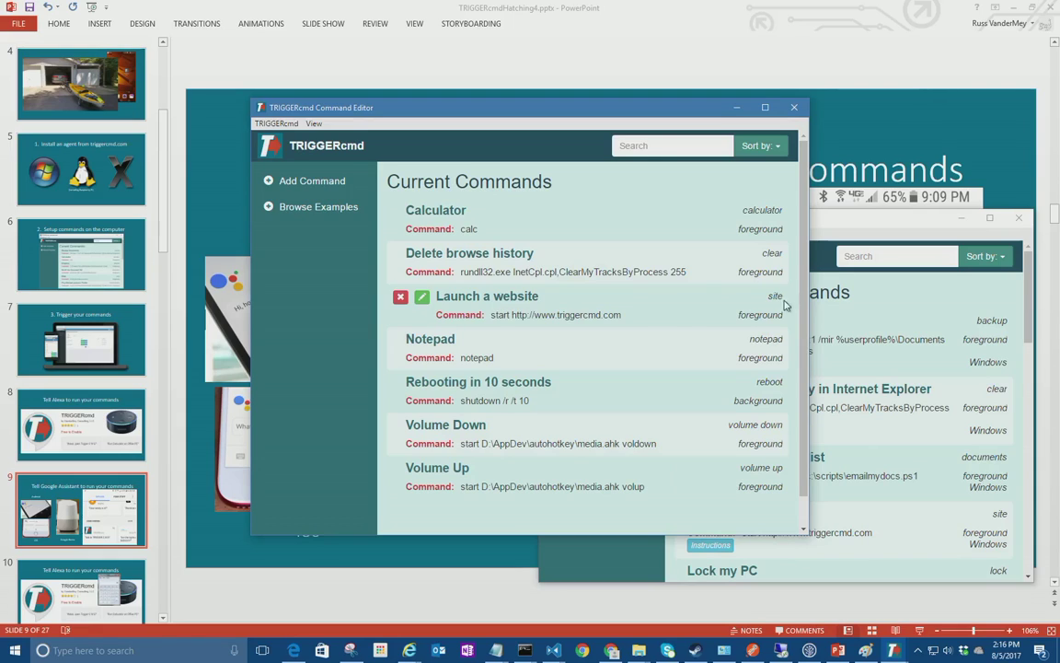
{"action": "left_click", "coordinate": [421, 300]}
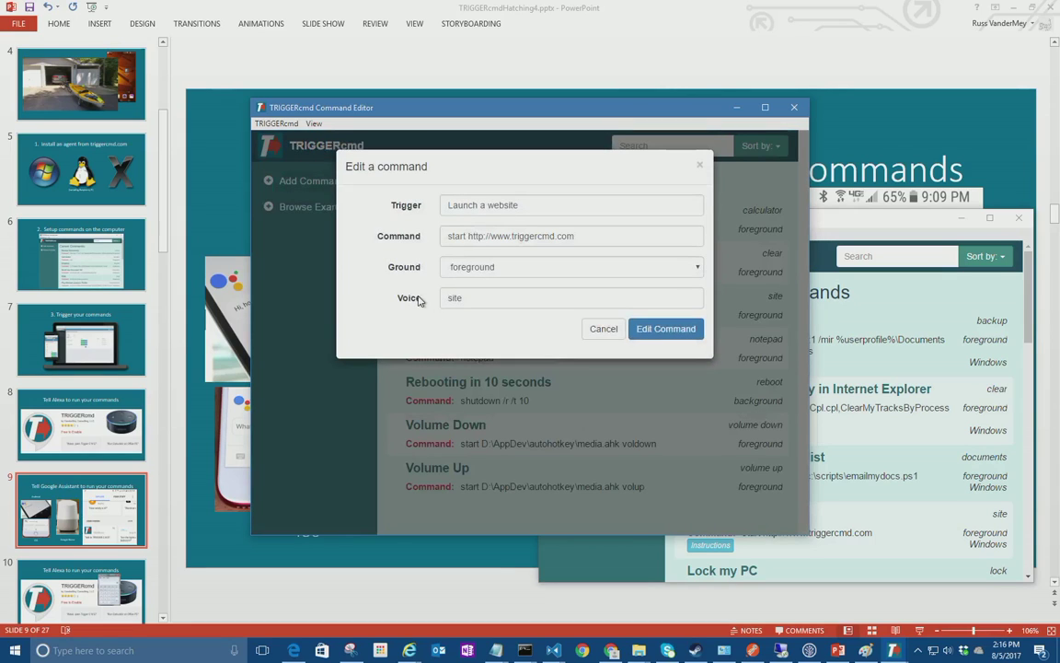
{"action": "left_click", "coordinate": [414, 300]}
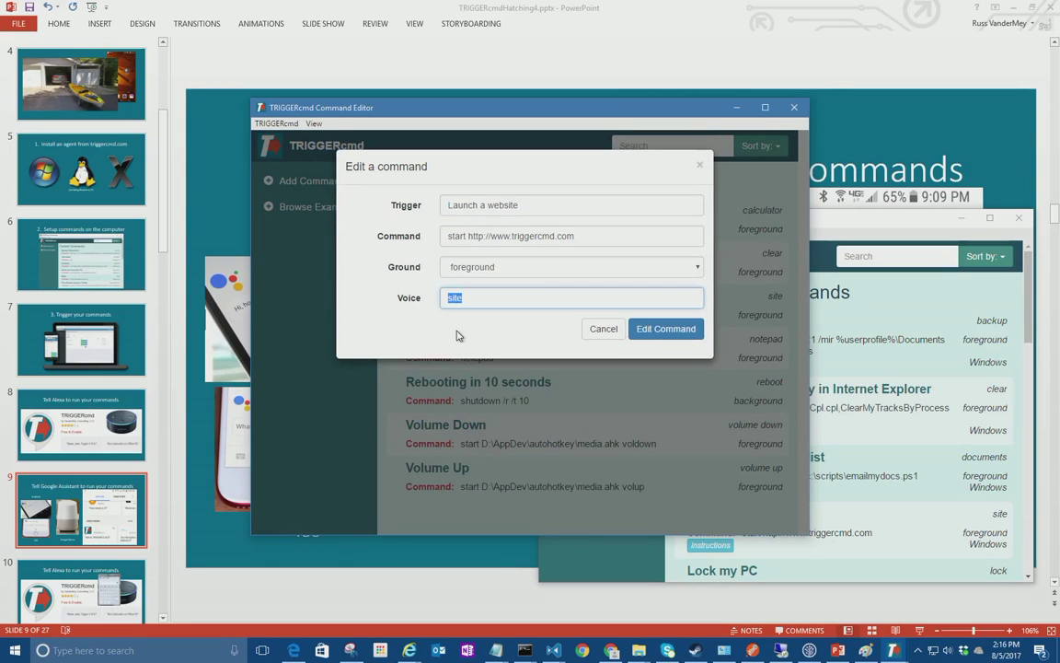
{"action": "left_click", "coordinate": [604, 329]}
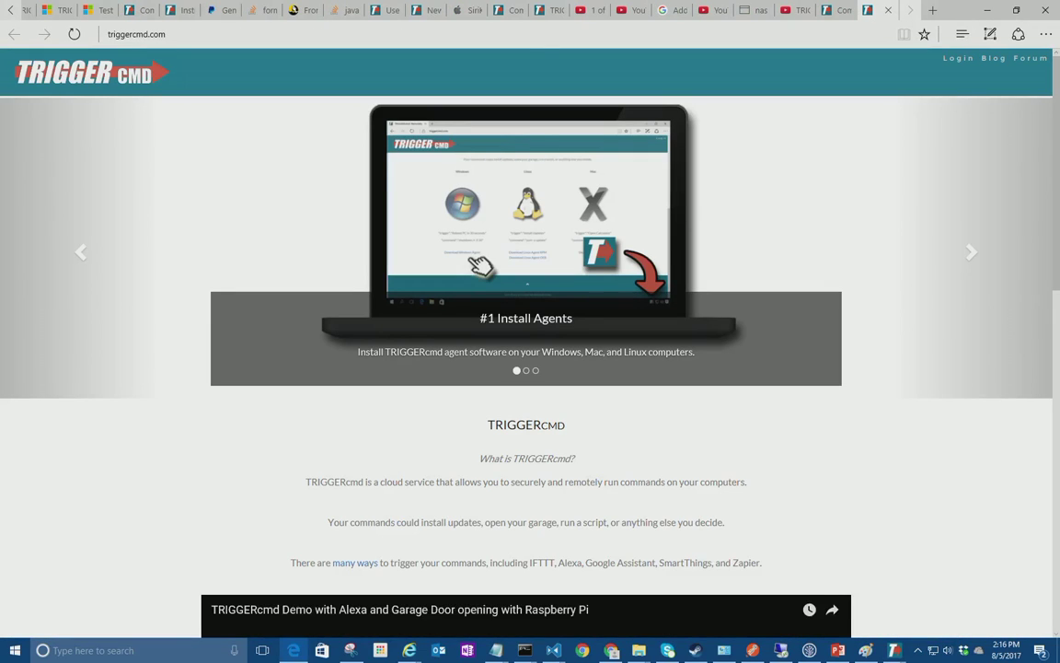
Step: Log in on the website and open the Downstairs computer's triggers
{"action": "scroll", "coordinate": [847, 452], "scroll_direction": "down", "scroll_amount": 4}
{"action": "scroll", "coordinate": [847, 452], "scroll_direction": "up", "scroll_amount": 4}
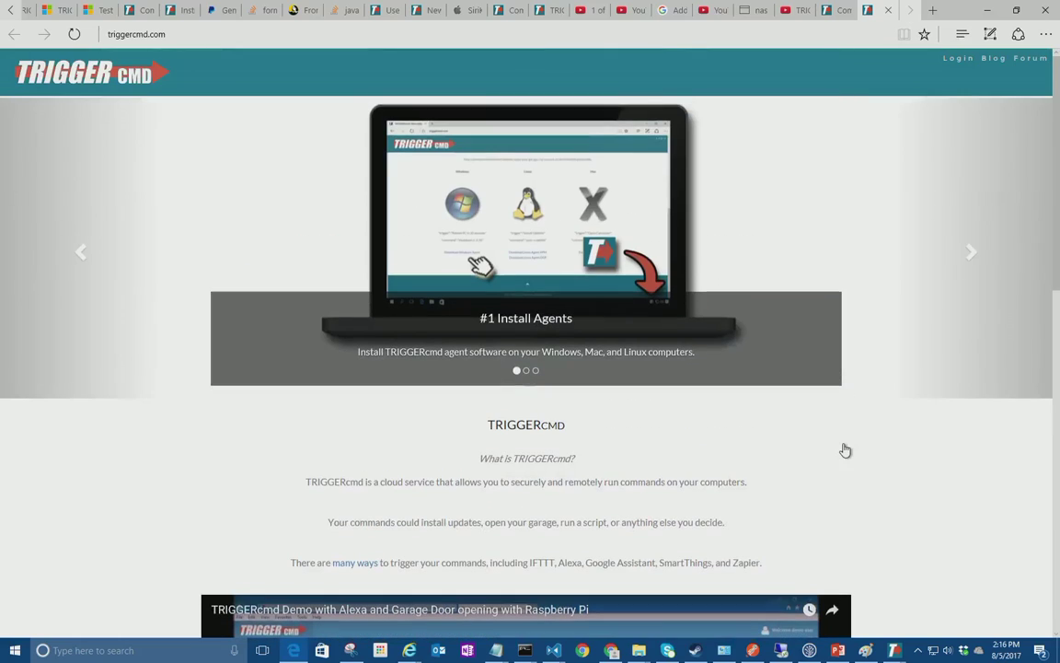
{"action": "left_click", "coordinate": [966, 59]}
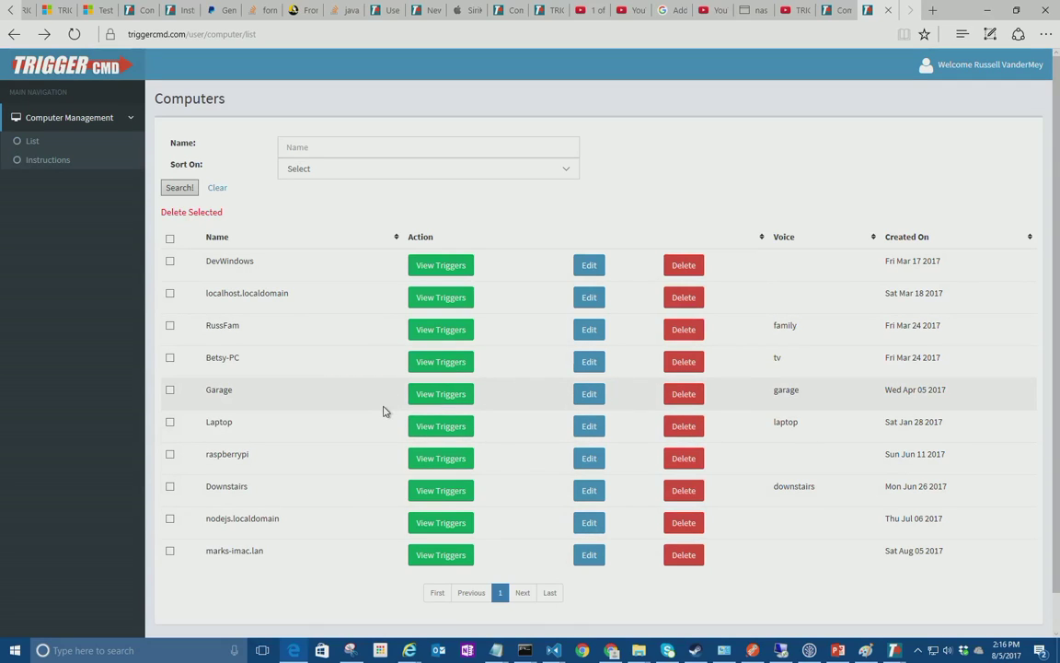
{"action": "left_click", "coordinate": [428, 497]}
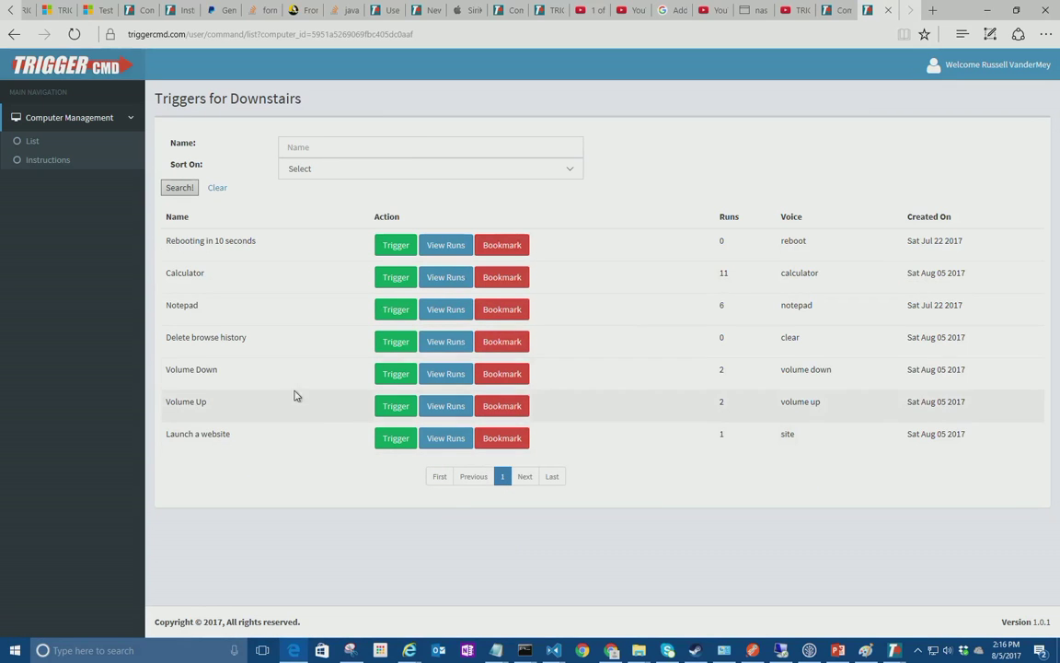
Step: Trigger Volume Up and Notepad remotely, then close Notepad and the extra home-page tab
{"action": "left_click", "coordinate": [391, 414]}
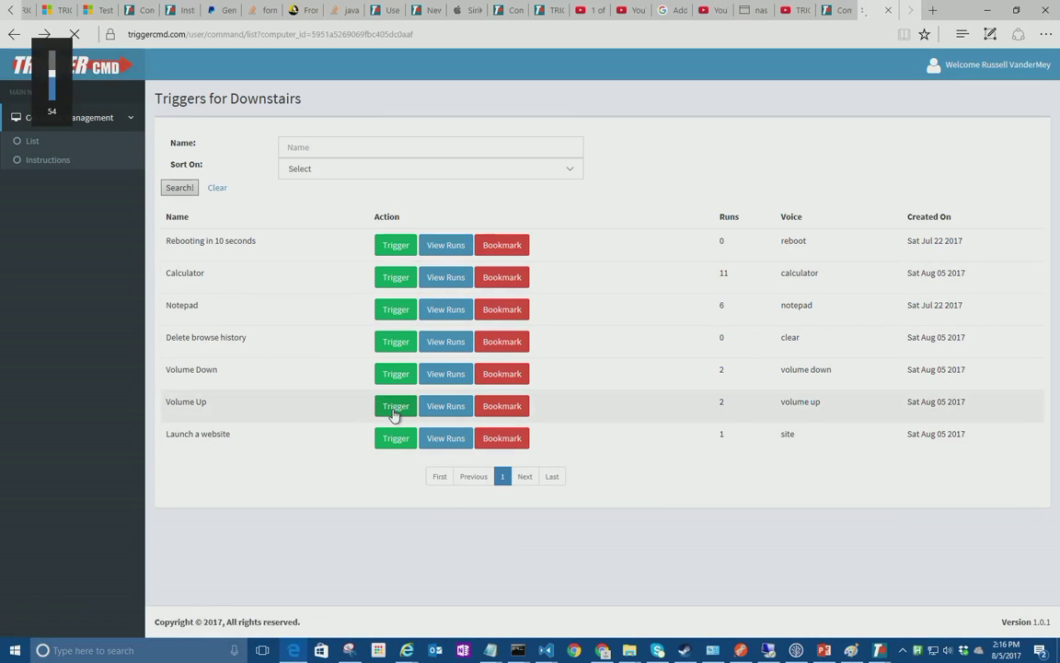
{"action": "left_click", "coordinate": [395, 310]}
{"action": "left_click", "coordinate": [986, 152]}
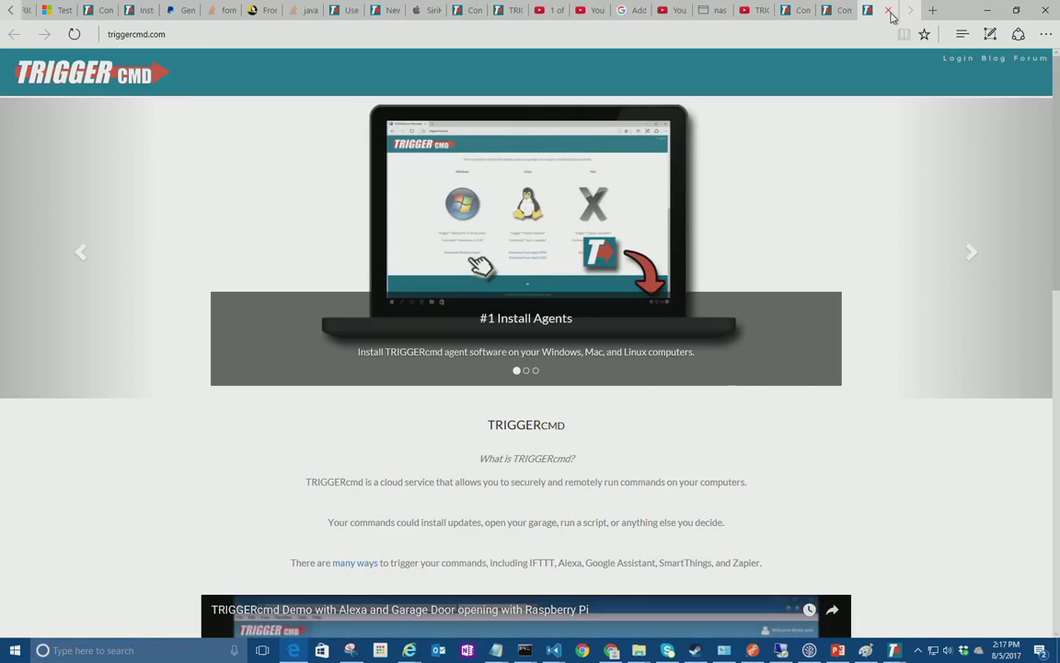
{"action": "left_click", "coordinate": [888, 10]}
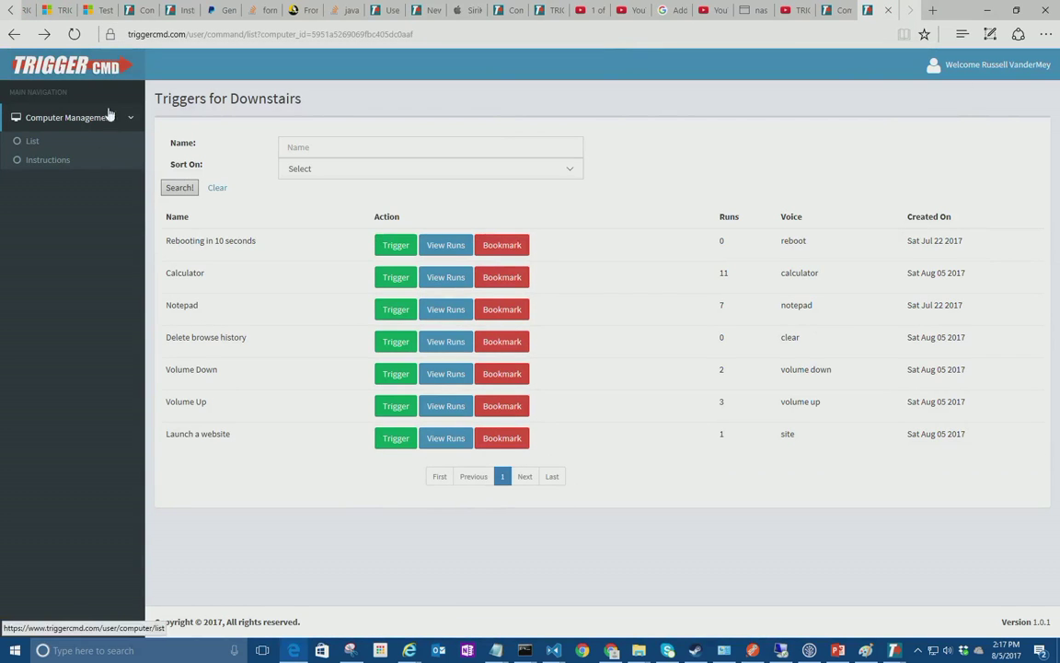
{"action": "left_click", "coordinate": [966, 79]}
Step: Check on the Profile page that Downstairs is the Default Computer
{"action": "left_click", "coordinate": [914, 101]}
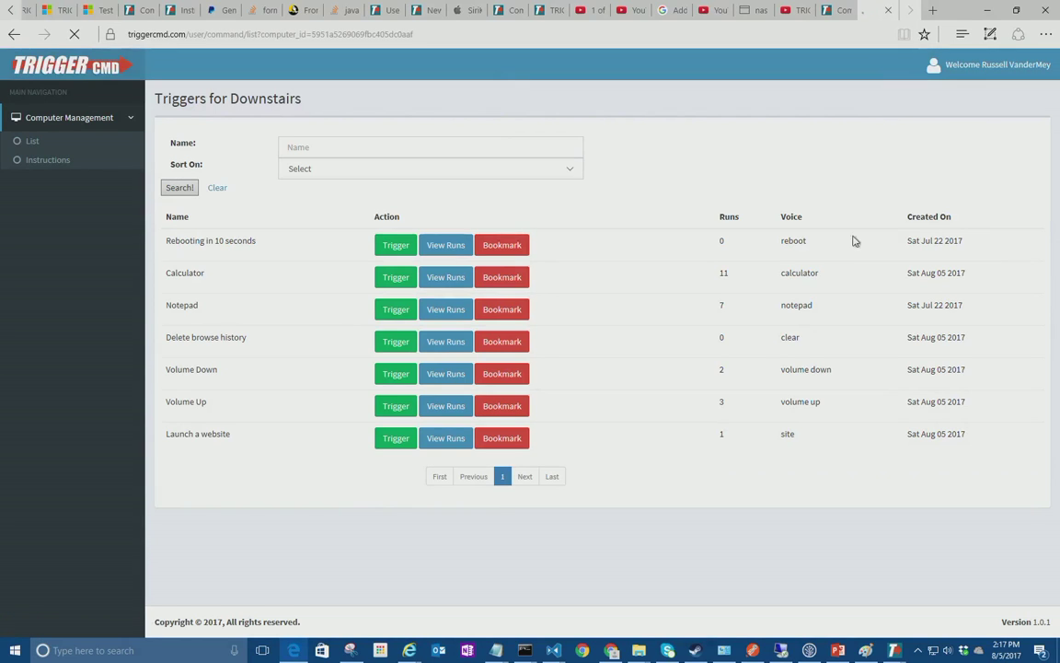
{"action": "double_click", "coordinate": [214, 380]}
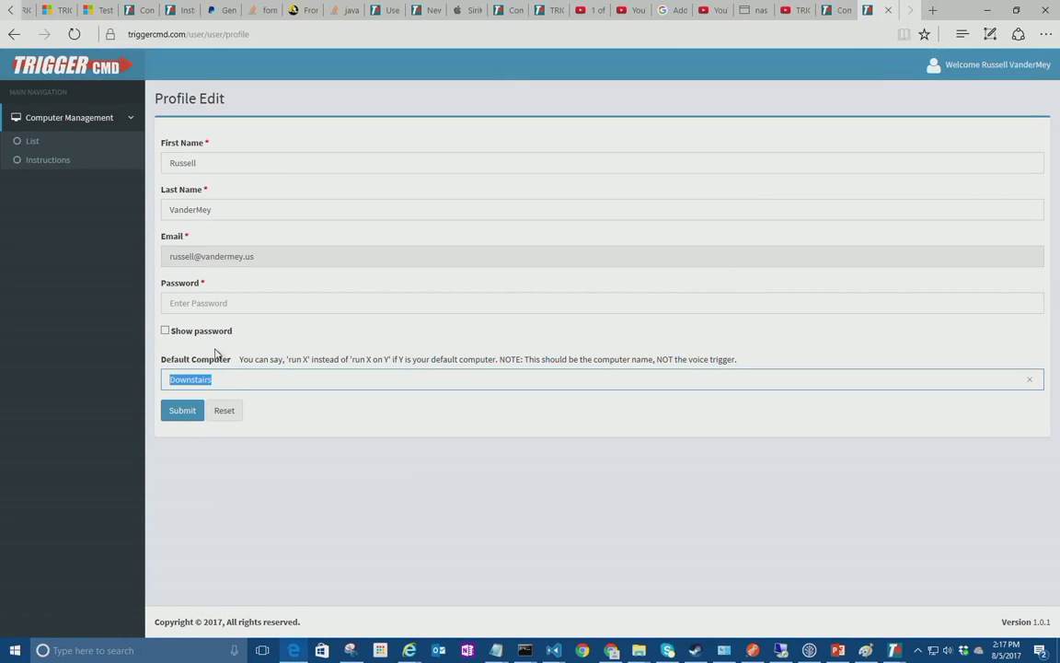
{"action": "left_click", "coordinate": [236, 385]}
Step: Launch and close the Calculator command, then return to the Computers list
{"action": "key", "text": "XF86Calculator"}
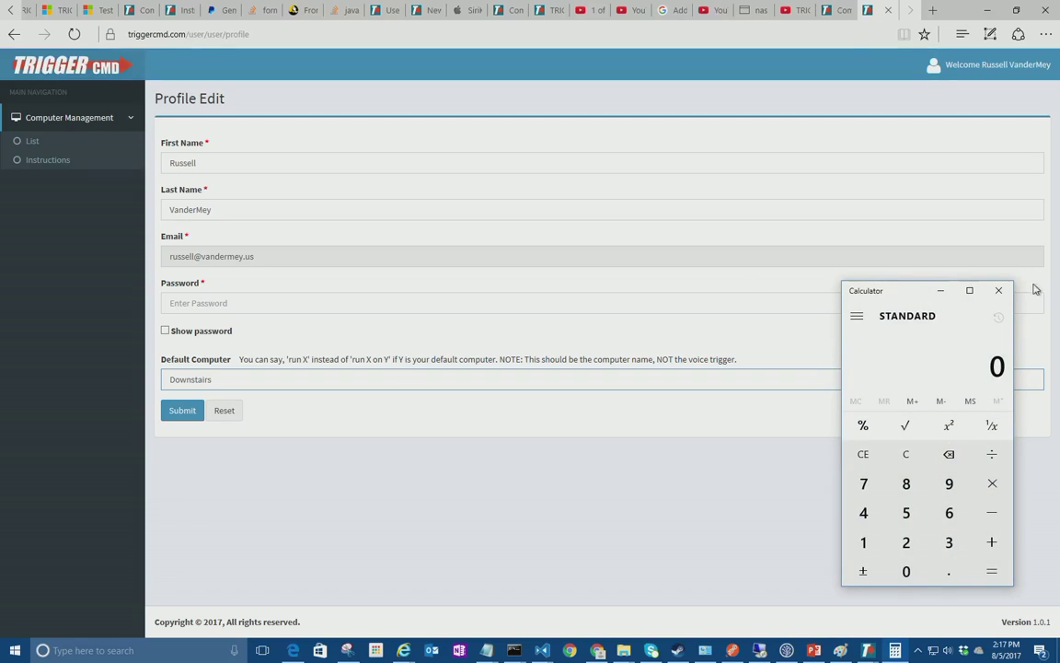
{"action": "left_click", "coordinate": [999, 292]}
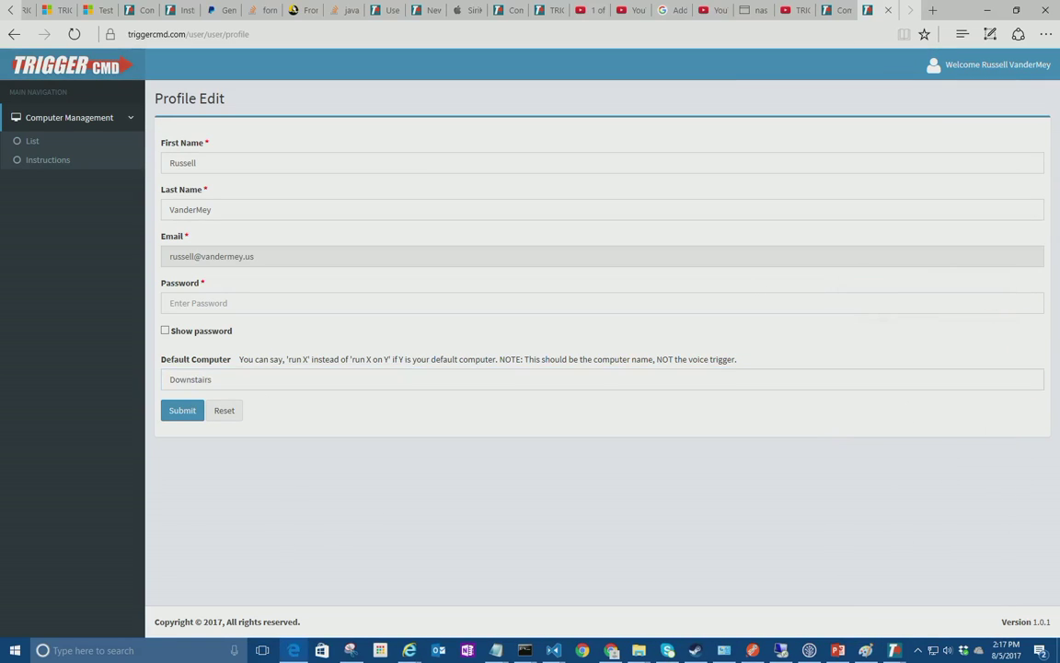
{"action": "key", "text": "Tab"}
{"action": "left_click", "coordinate": [31, 152]}
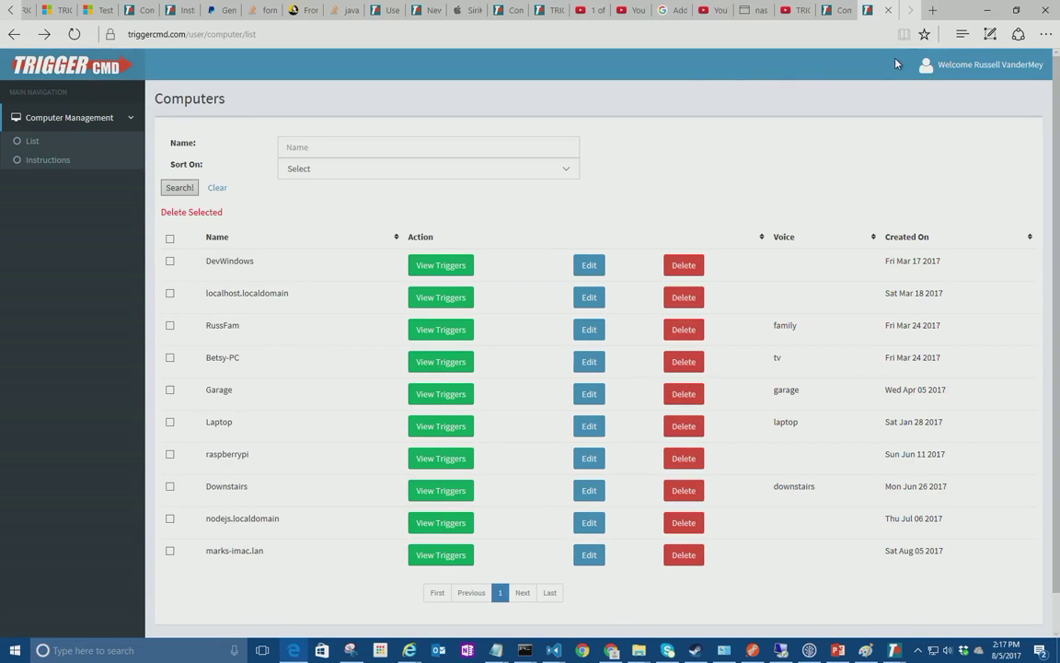
Step: Go to the triggercmd.com home page and open the forum
{"action": "mouse_move", "coordinate": [413, 17]}
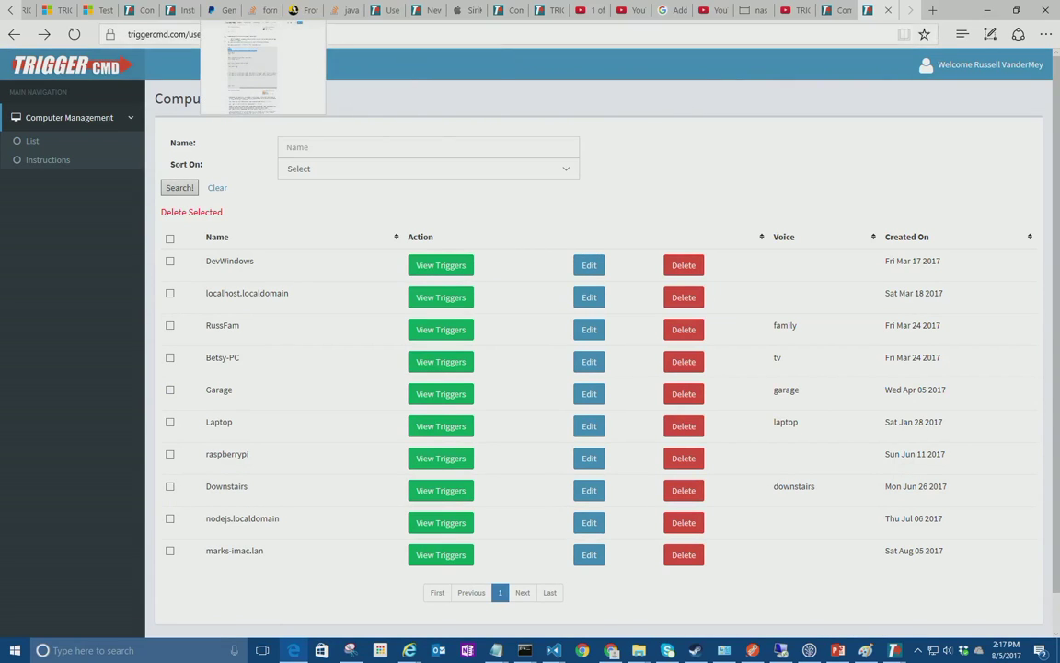
{"action": "left_click", "coordinate": [212, 34]}
{"action": "key", "text": "ctrl+shift+Left"}
{"action": "key", "text": "ctrl+shift+Left"}
{"action": "key", "text": "ctrl+shift+Left"}
{"action": "key", "text": "BackSpace"}
{"action": "key", "text": "Return"}
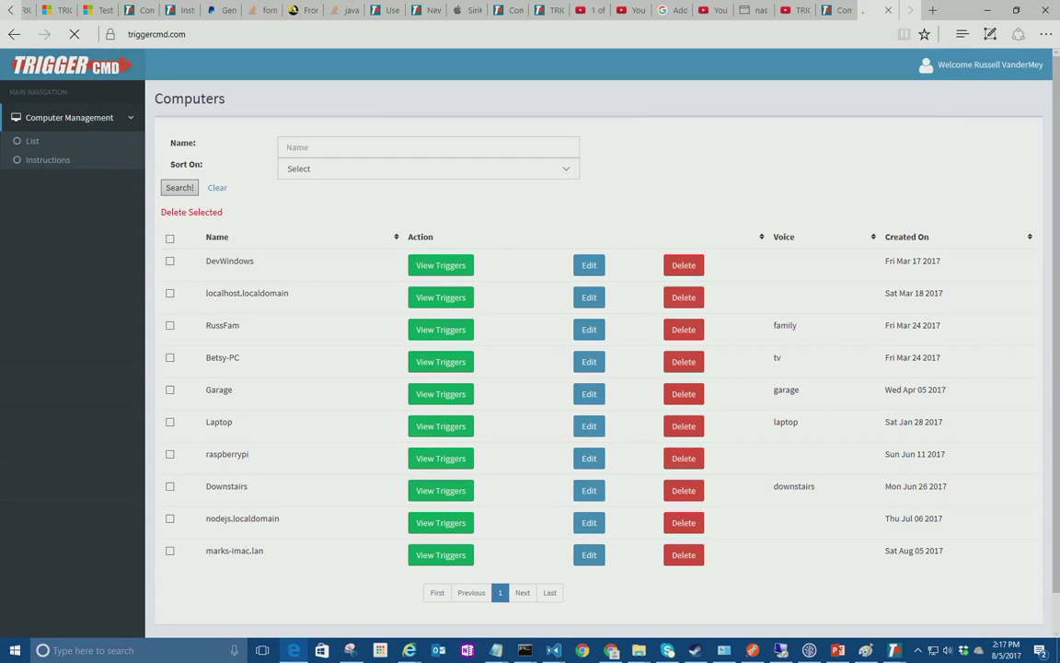
{"action": "left_click", "coordinate": [1031, 62]}
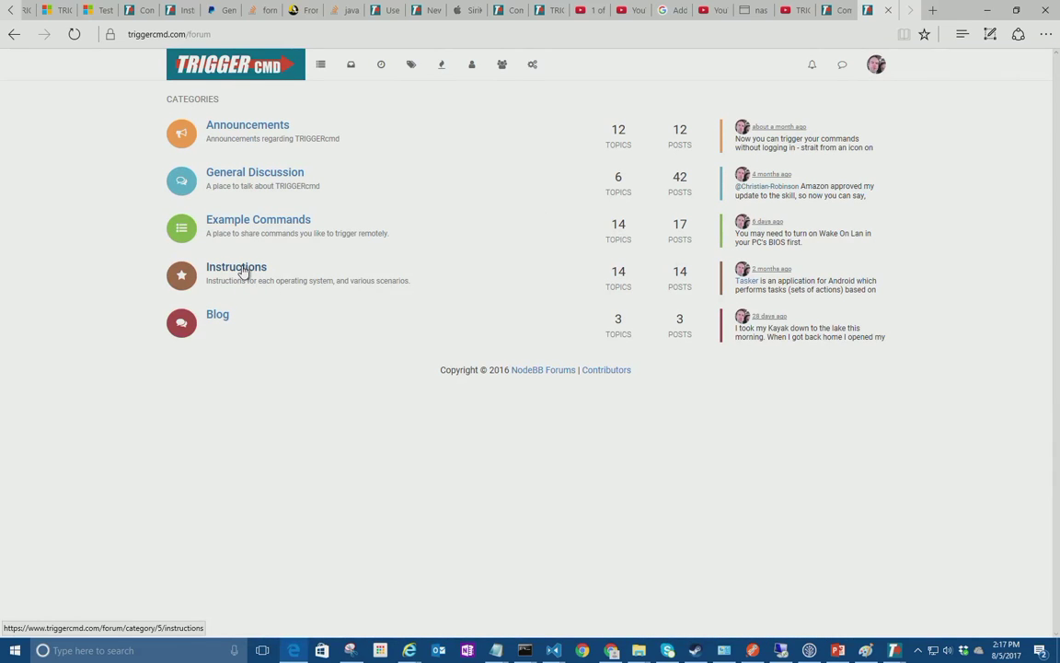
Step: Browse Example Commands topics, highlighting the rundll32 line and the 'Email yourself a list of files' PowerShell script
{"action": "mouse_move", "coordinate": [894, 650]}
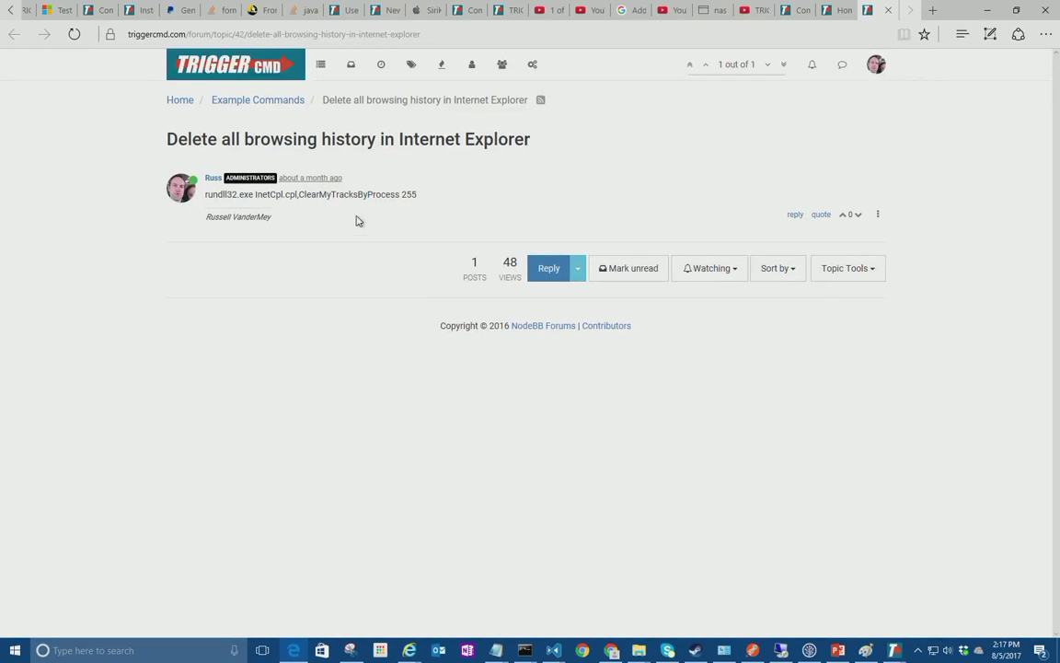
{"action": "left_click_drag", "start_coordinate": [418, 195], "coordinate": [206, 194]}
{"action": "left_click", "coordinate": [352, 264]}
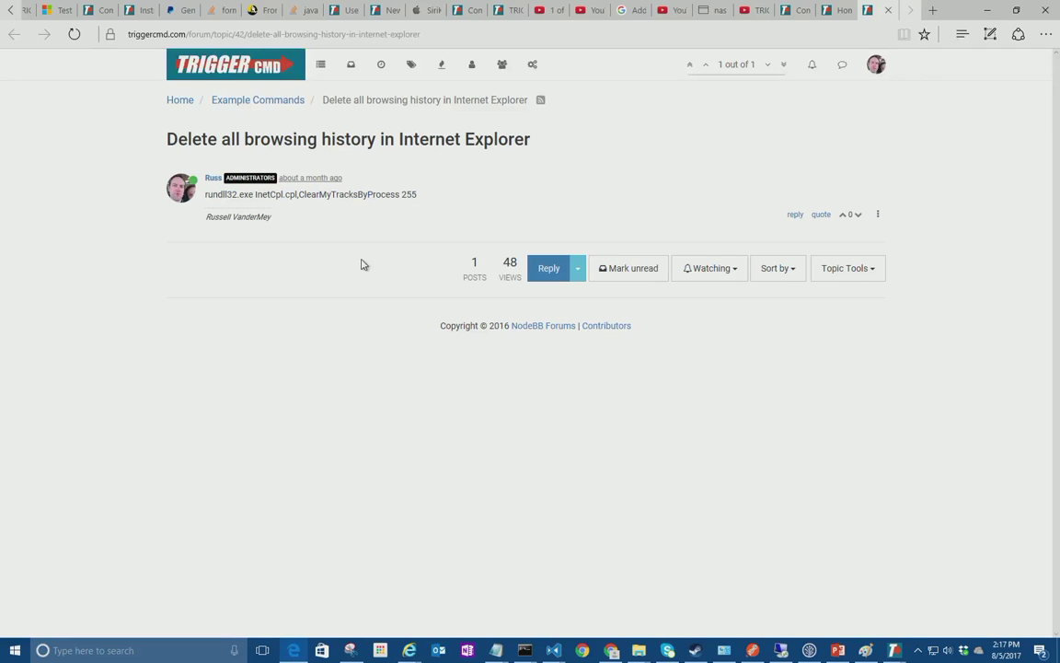
{"action": "left_click", "coordinate": [266, 101]}
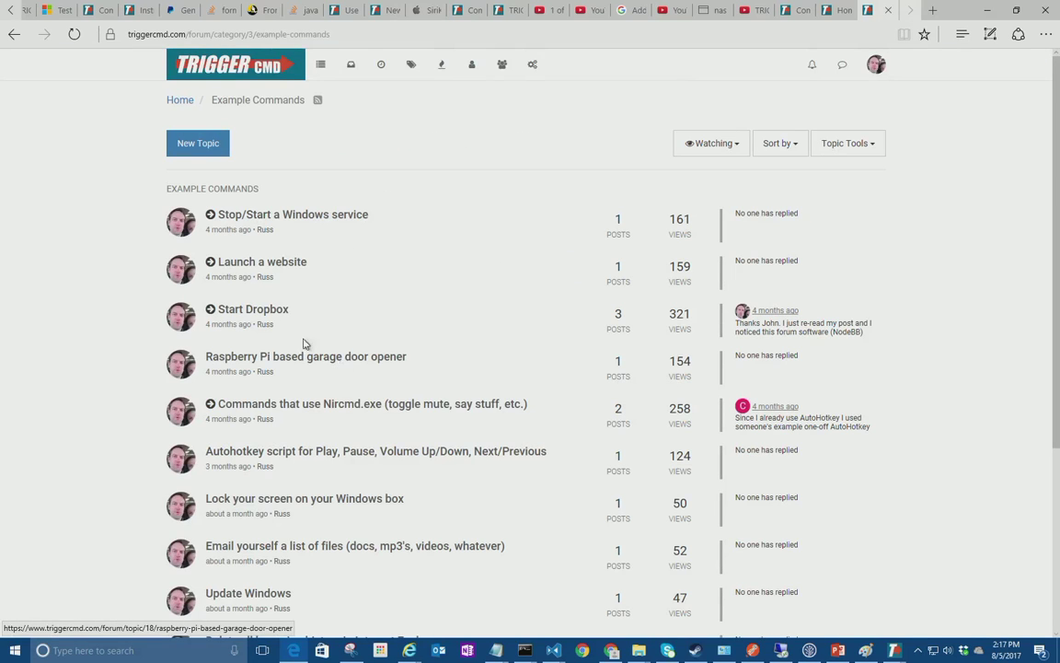
{"action": "key", "text": "alt+Tab"}
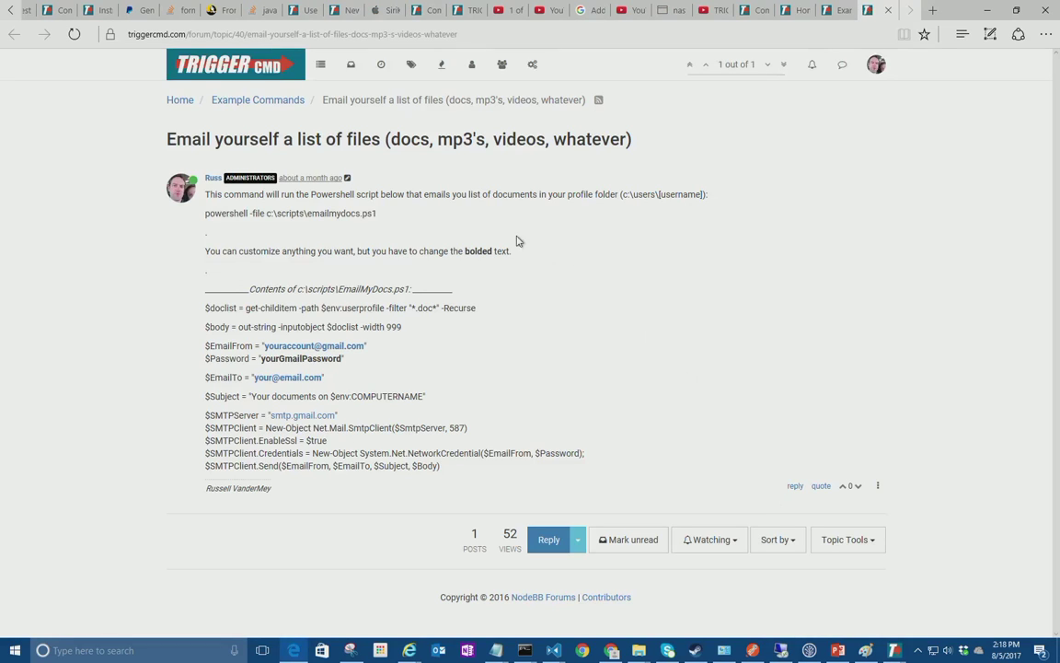
{"action": "left_click_drag", "start_coordinate": [492, 467], "coordinate": [203, 307]}
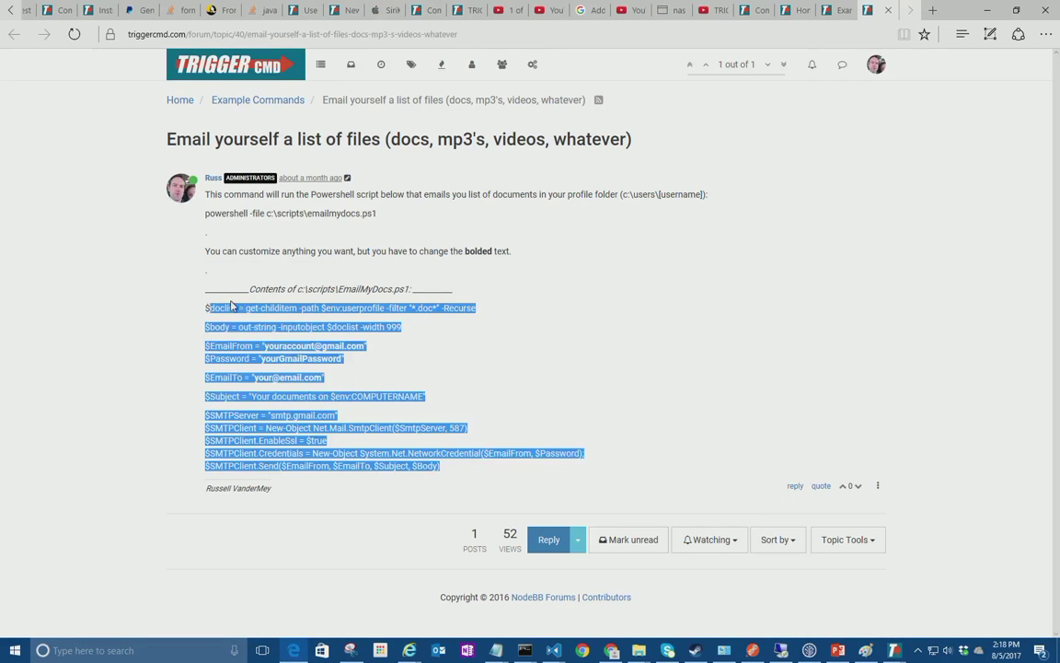
{"action": "left_click", "coordinate": [597, 376]}
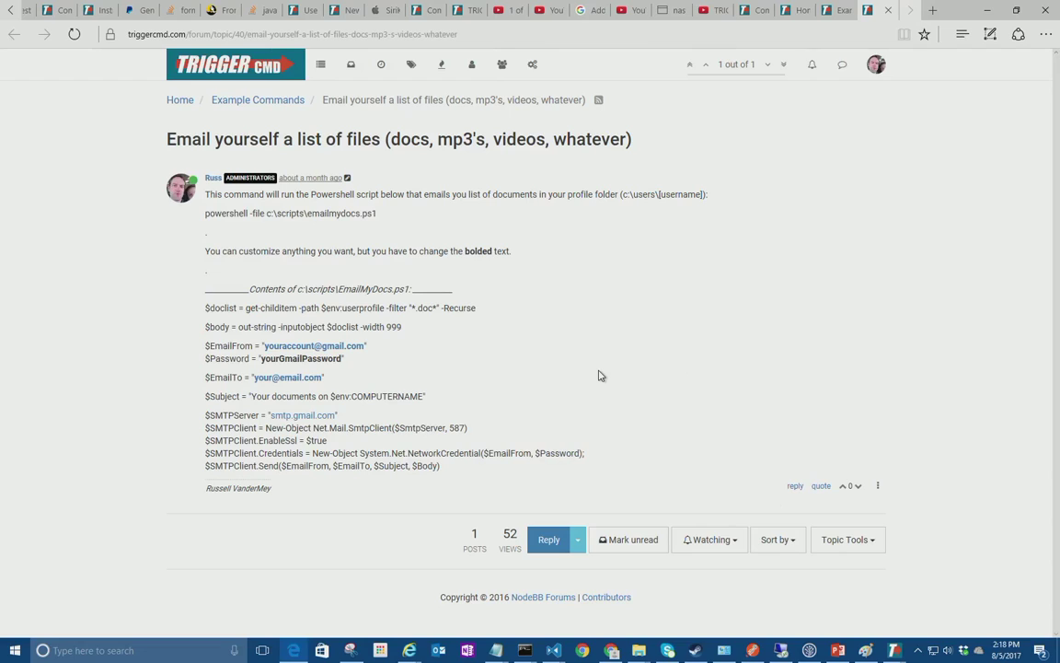